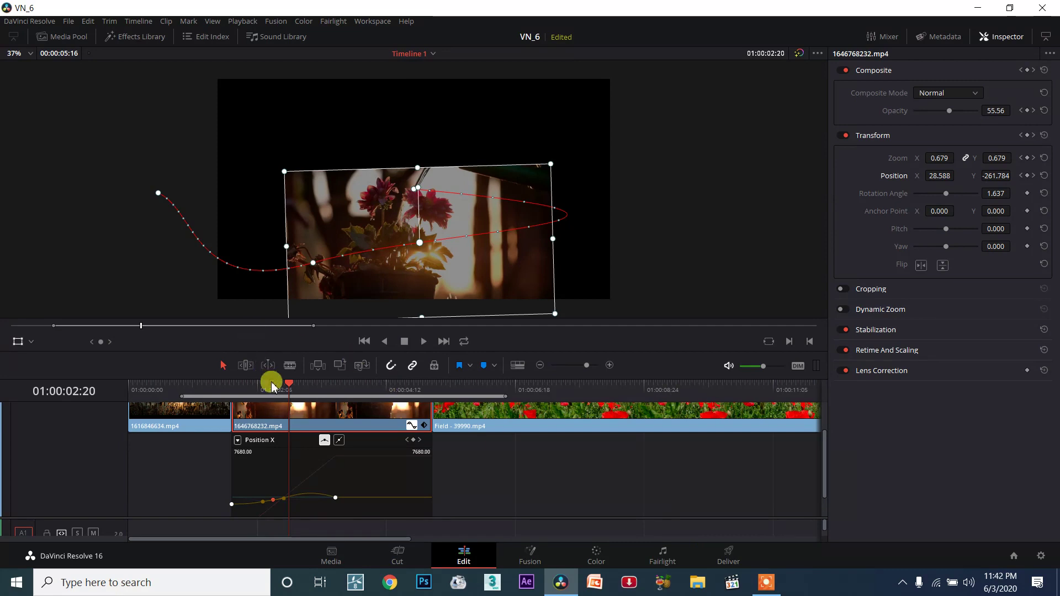
Step: Scrub through the flower clip's motion into the poppy clip, then select Field - 39990.mp4
left_click_drag(291, 390, 342, 388)
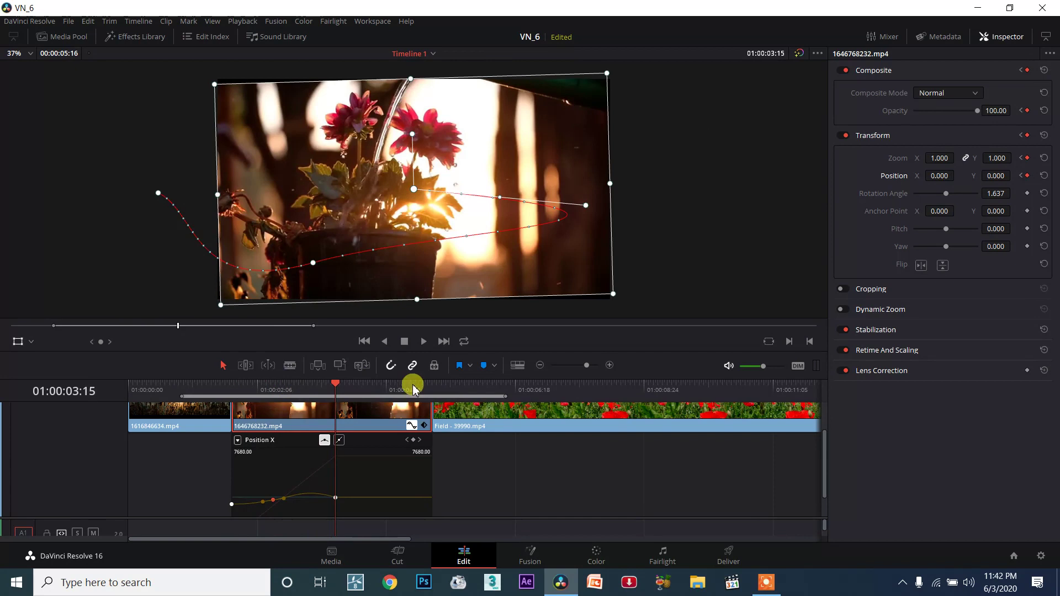
mouse_move(503, 393)
left_mouse_down()
mouse_move(466, 385)
mouse_move(489, 385)
left_mouse_up()
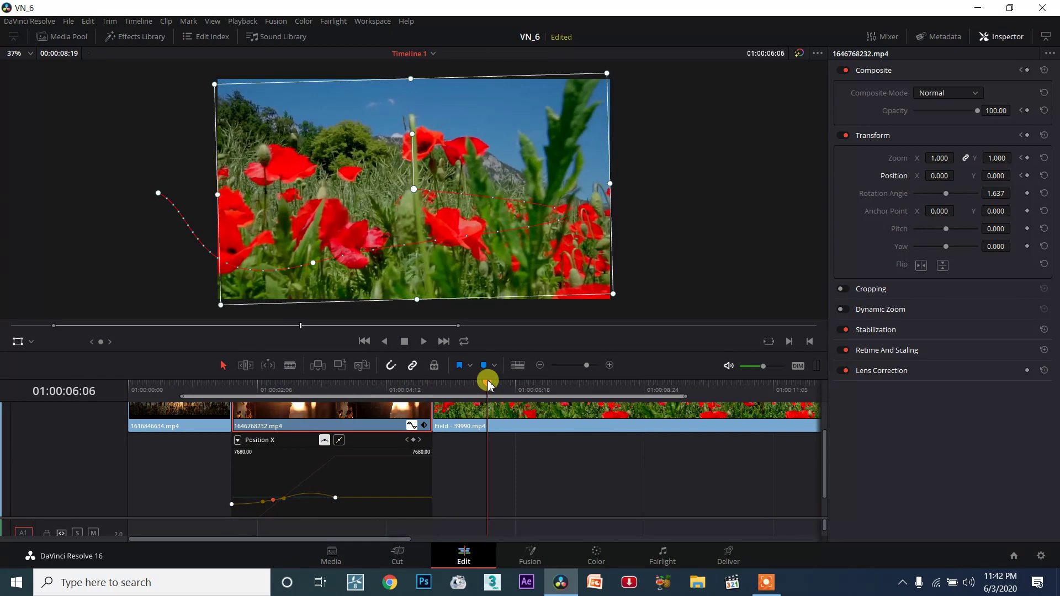
left_click(507, 414)
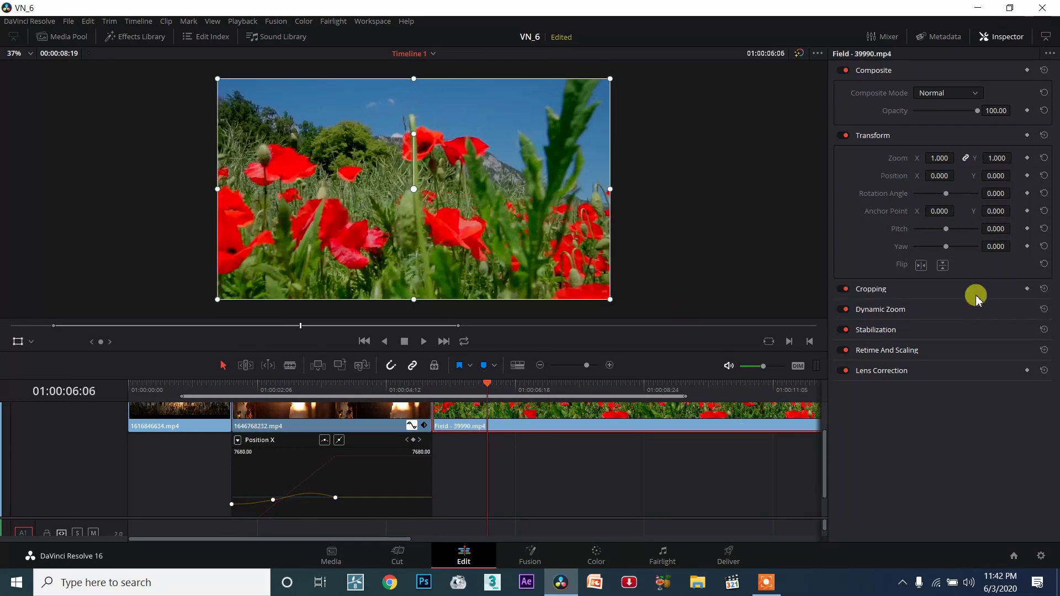
Step: Toggle Dynamic Zoom off and back on for the poppy clip, scrubbing to check its framing
left_click(846, 309)
mouse_move(497, 391)
left_mouse_down()
mouse_move(437, 382)
mouse_move(457, 385)
left_mouse_up()
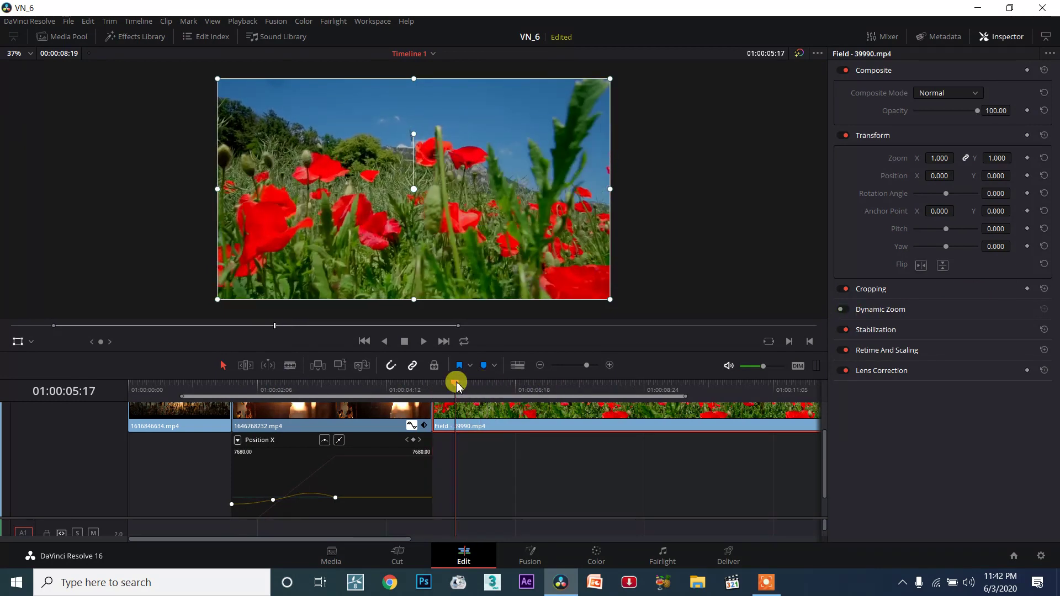
left_click(844, 310)
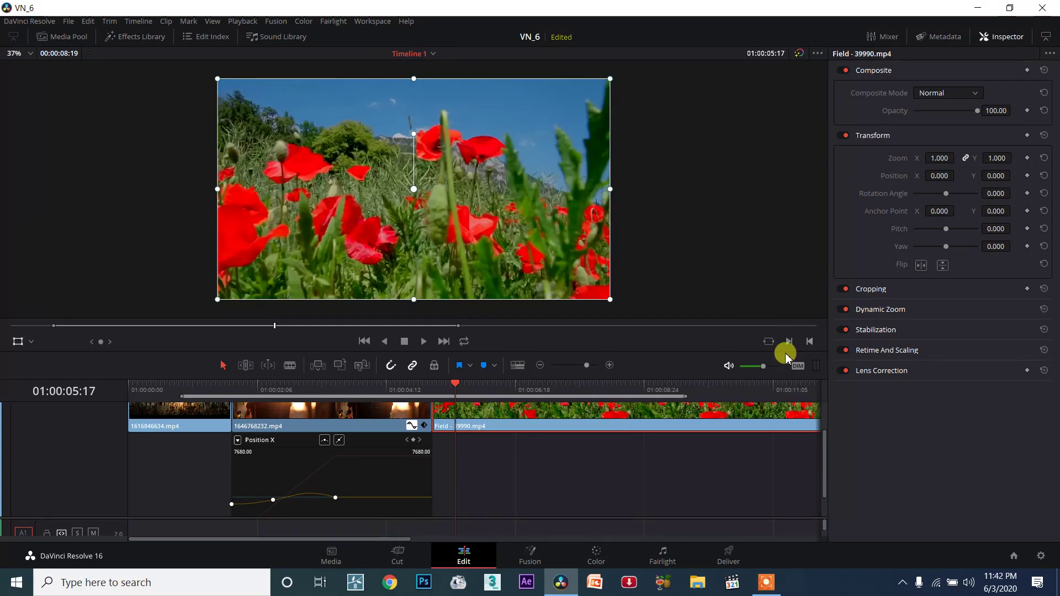
left_click(436, 387)
left_click_drag(437, 389, 605, 361)
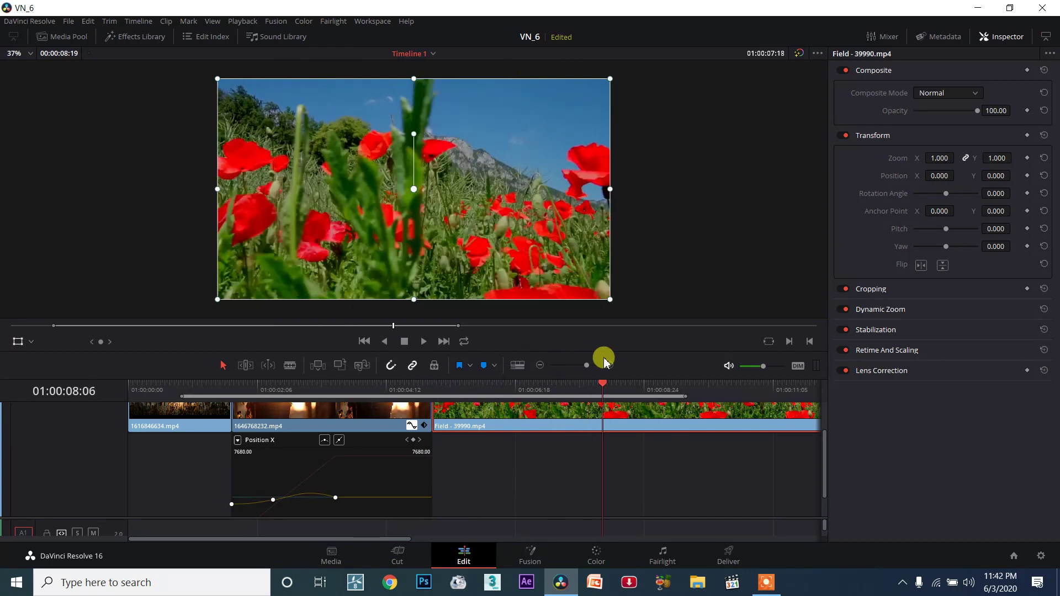
Step: Move the playhead into the flower clip and select 1646768232.mp4
left_click(273, 389)
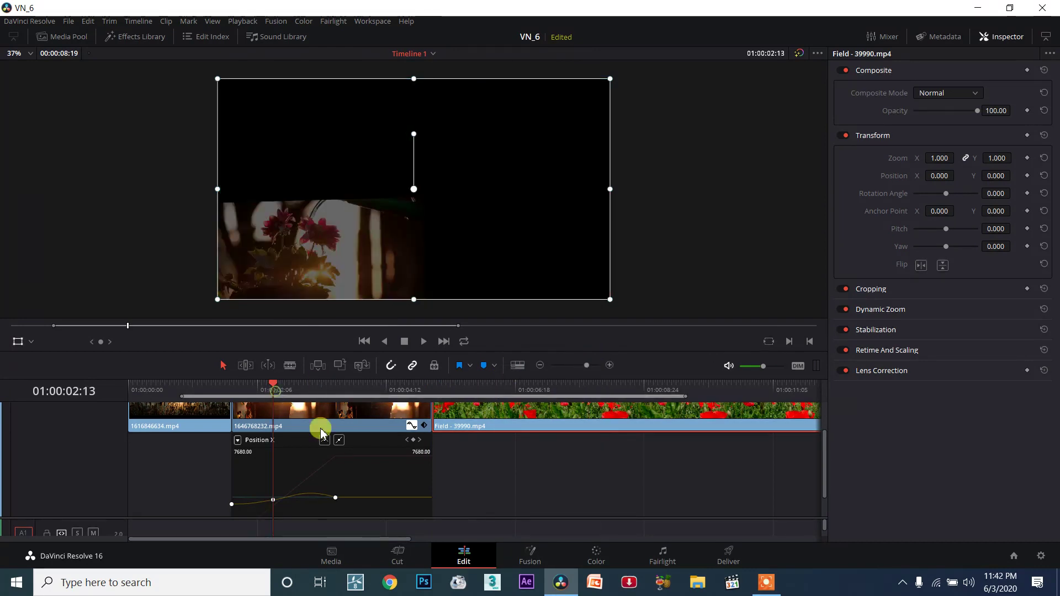
scroll(325, 431, "up", 2)
left_click(338, 436)
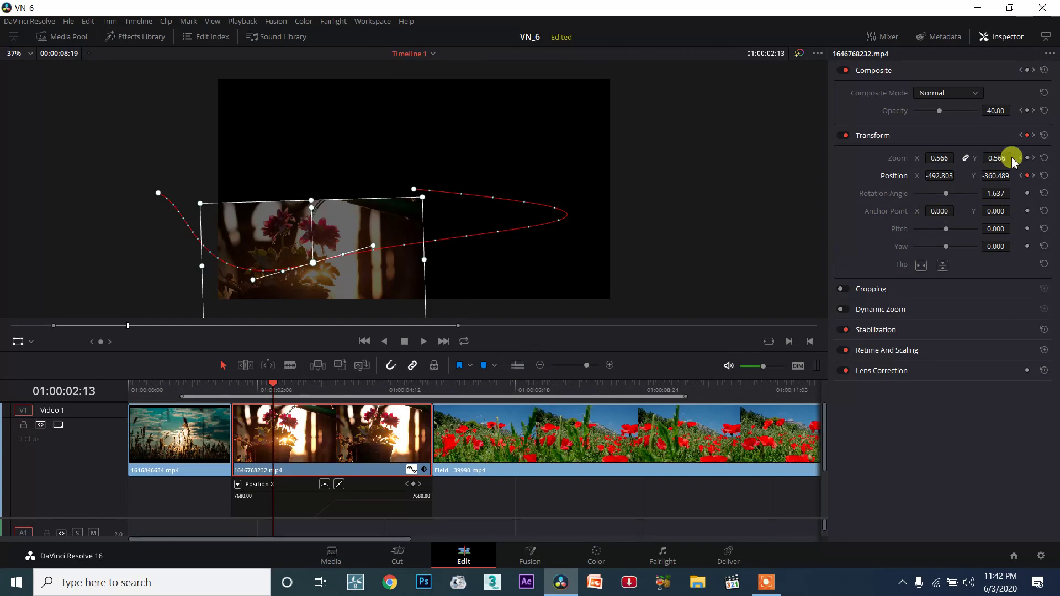
Step: Reset the flower clip to zoom 1.000, opacity 100, position 0 and preview it
left_click(1045, 60)
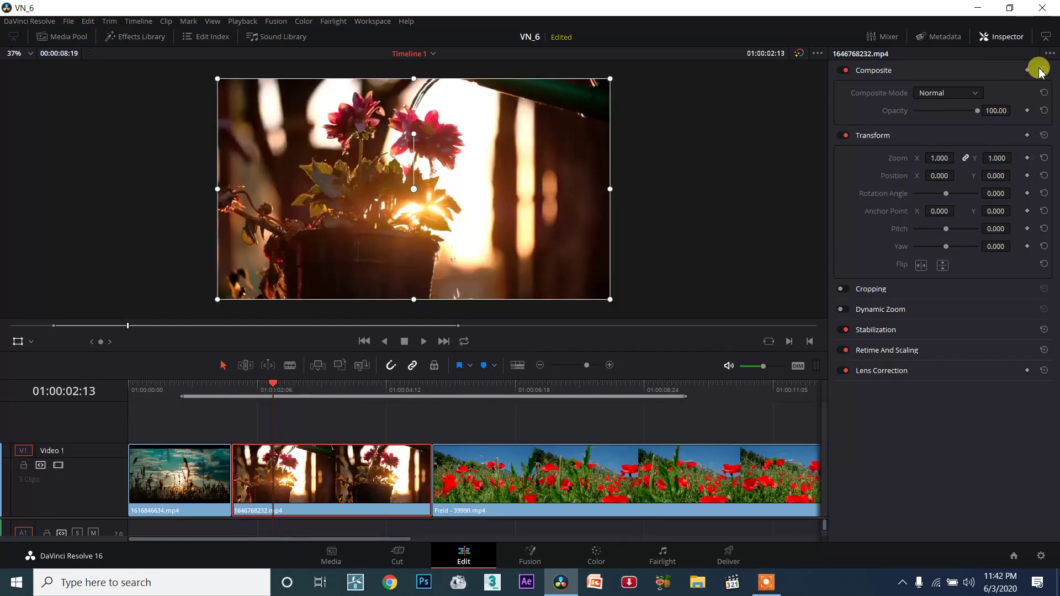
left_click_drag(268, 389, 381, 392)
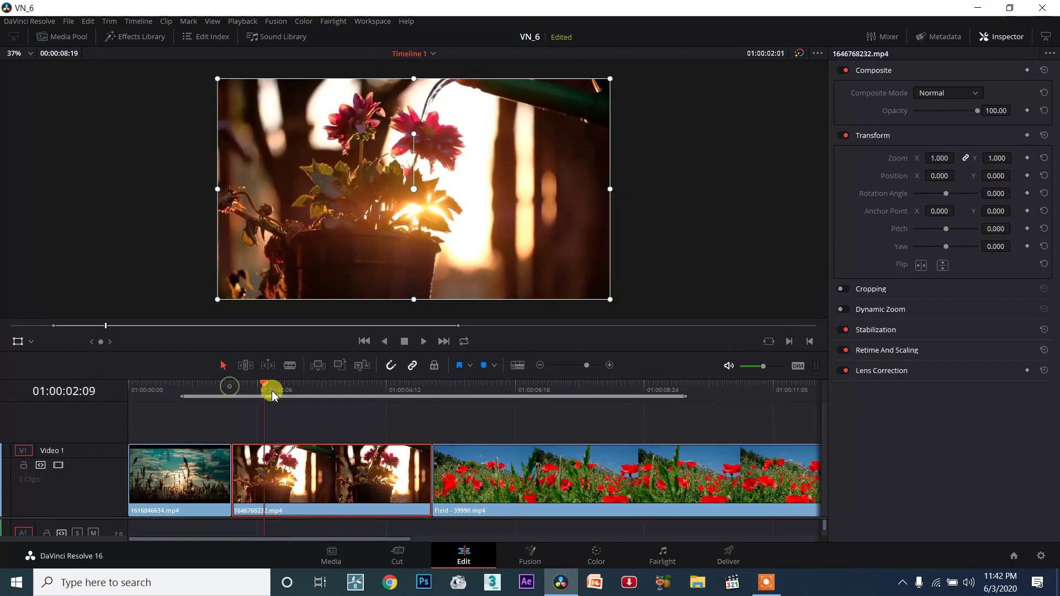
left_click(30, 342)
left_click_drag(267, 387, 283, 389)
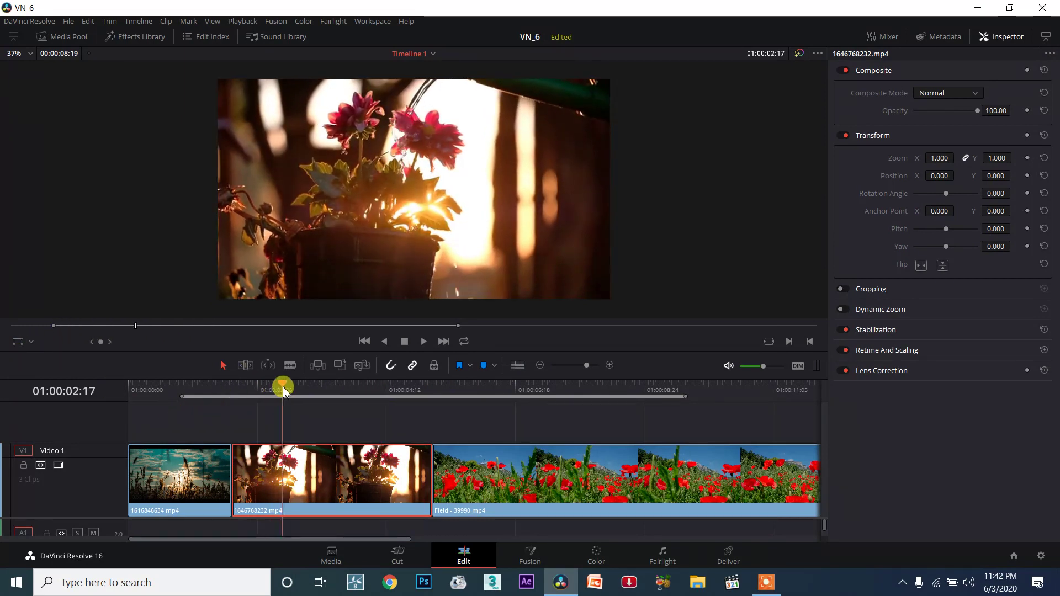
Step: Enable Dynamic Zoom on the flower clip, preview it, and nudge it to Position X 5.401
left_click(841, 310)
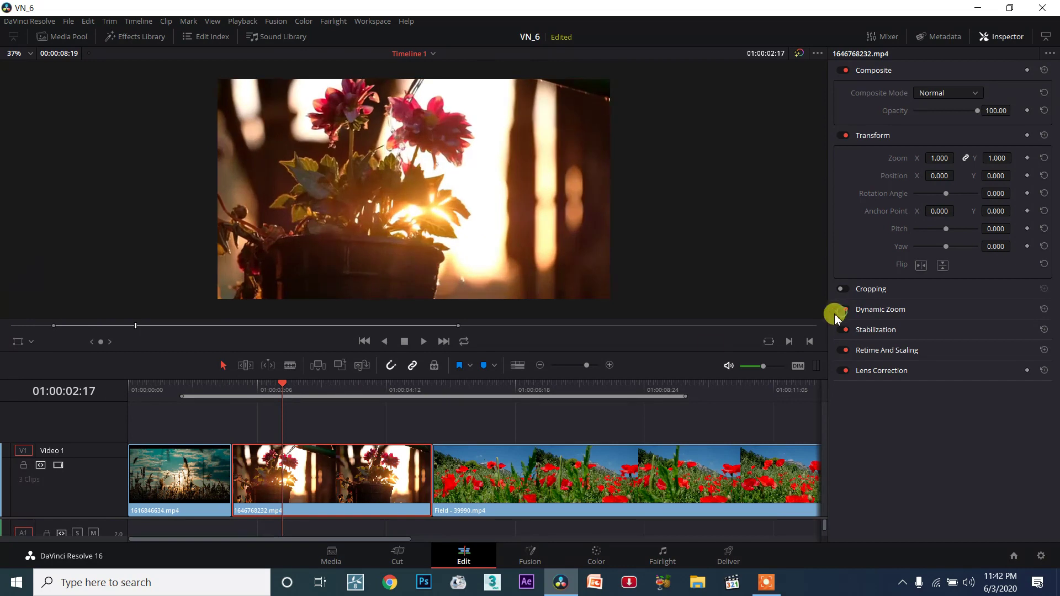
left_click_drag(262, 382, 357, 389)
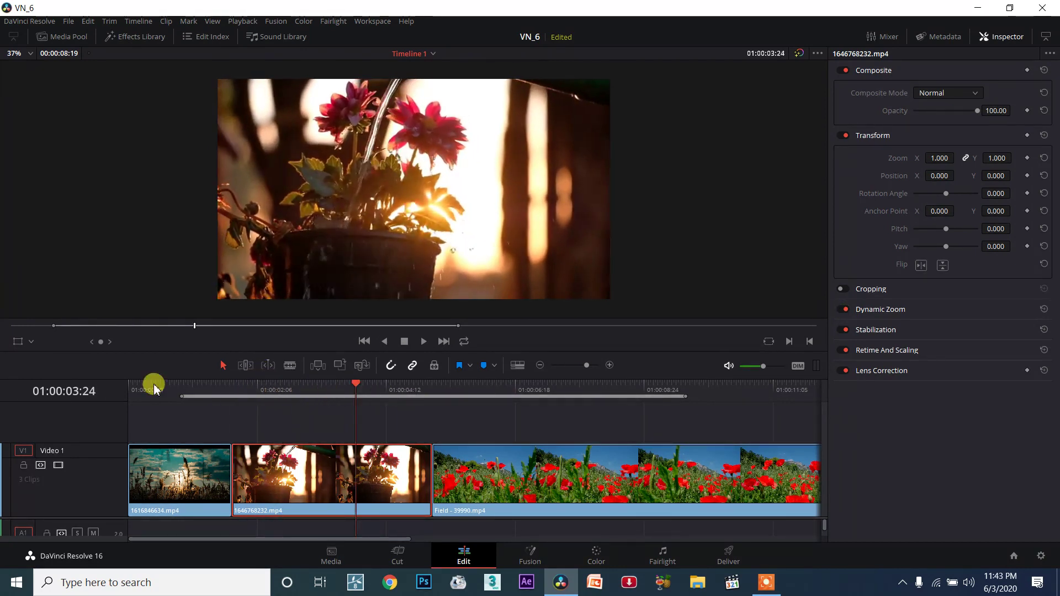
left_click(16, 346)
left_click_drag(397, 284, 400, 268)
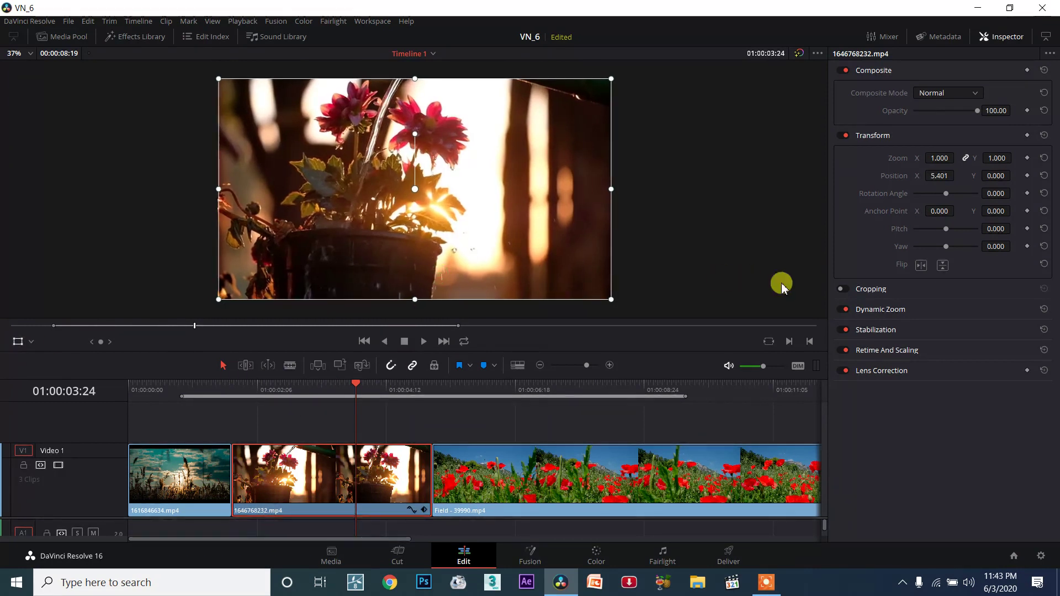
Step: Expand the Dynamic Zoom settings and open the flower clip's keyframe curve editor showing Zoom X
left_click(882, 308)
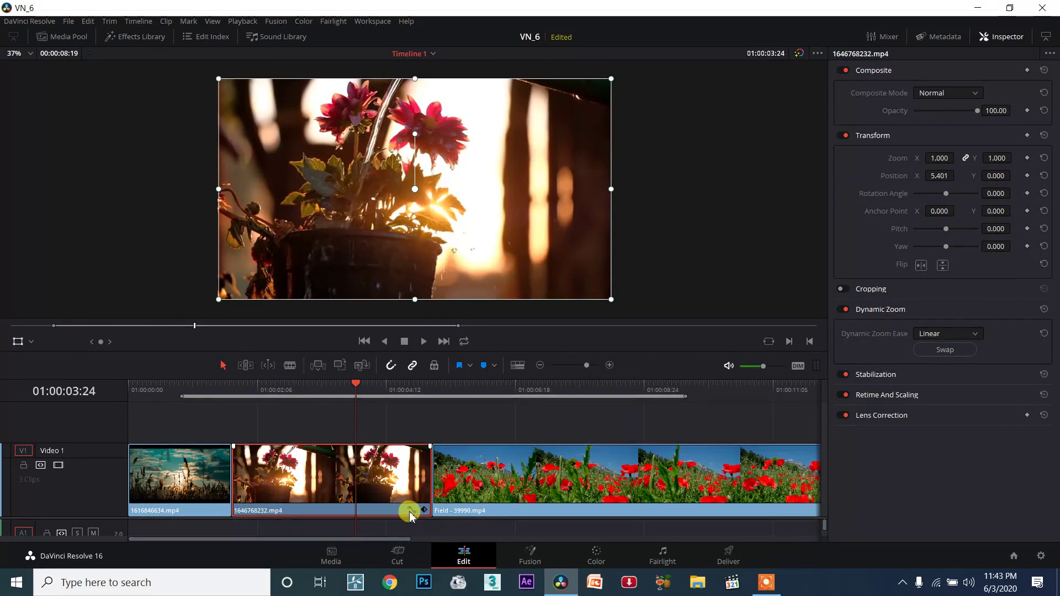
left_click(410, 511)
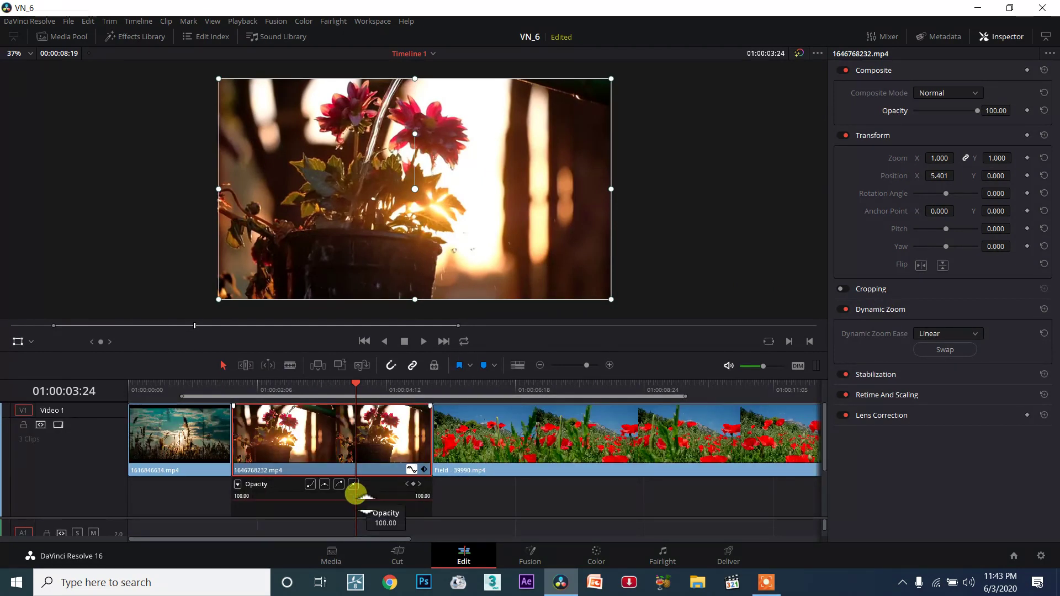
scroll(373, 279, "down", 2)
scroll(379, 279, "down", 1)
scroll(390, 263, "down", 1)
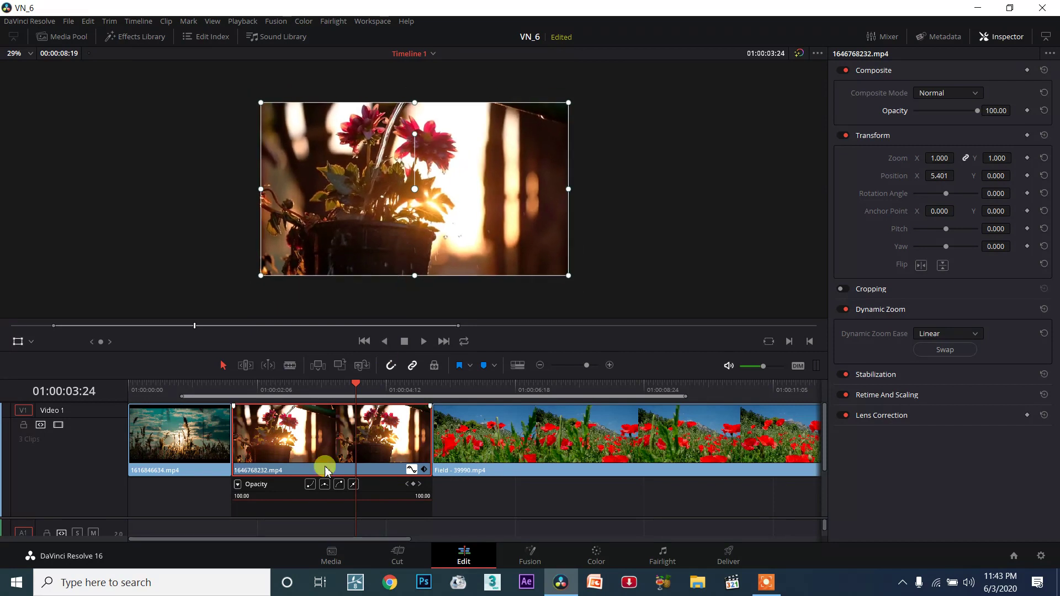
scroll(284, 492, "down", 2)
scroll(287, 488, "down", 2)
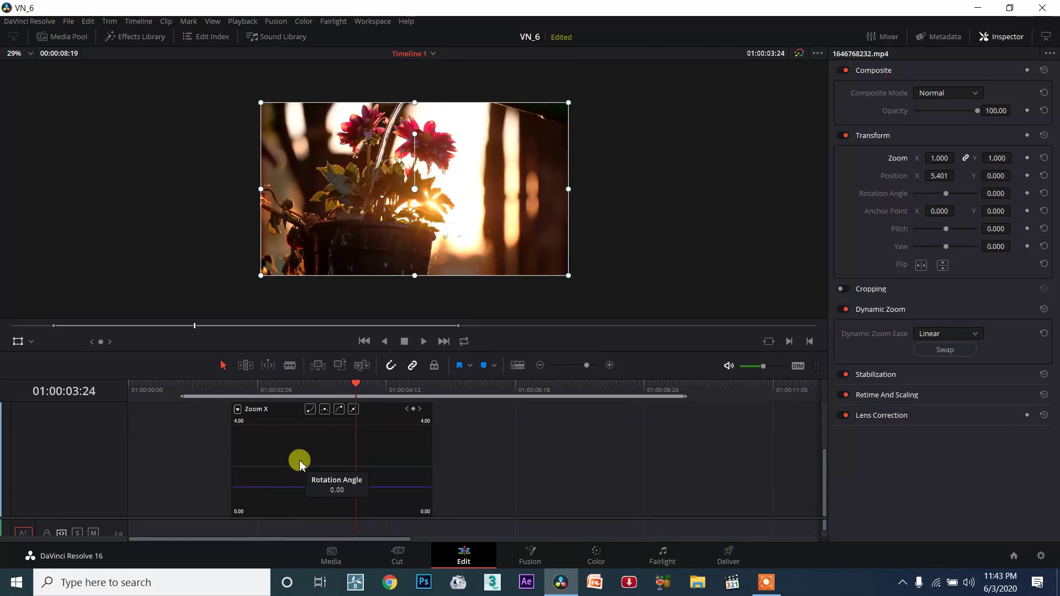
Step: Set the flower clip's zoom to 0.570 at its end and 0.728 at its start
mouse_move(303, 386)
left_mouse_down()
mouse_move(232, 389)
mouse_move(430, 387)
left_mouse_up()
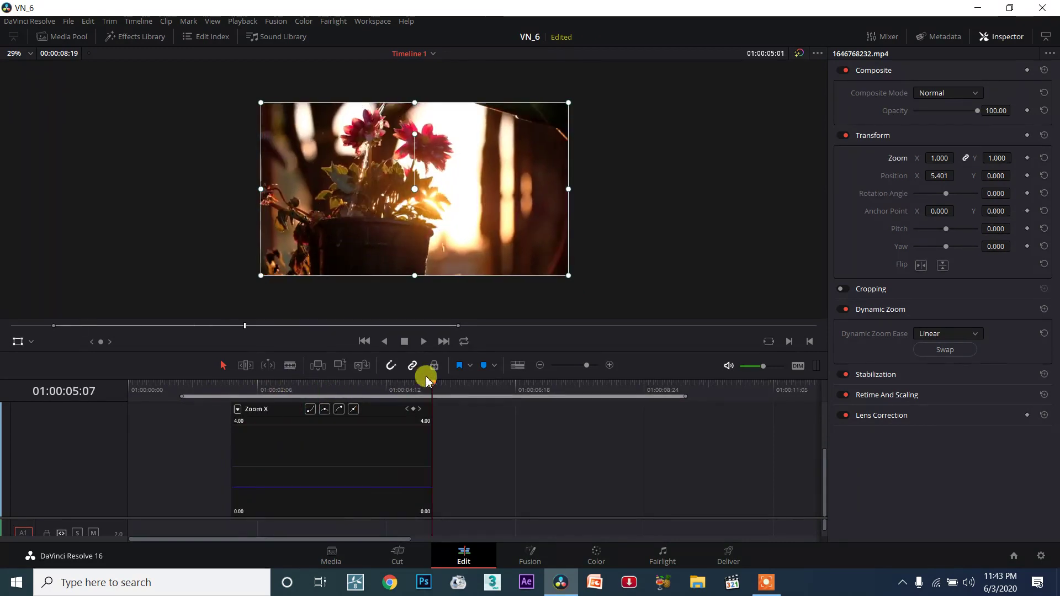
left_click_drag(568, 102, 542, 144)
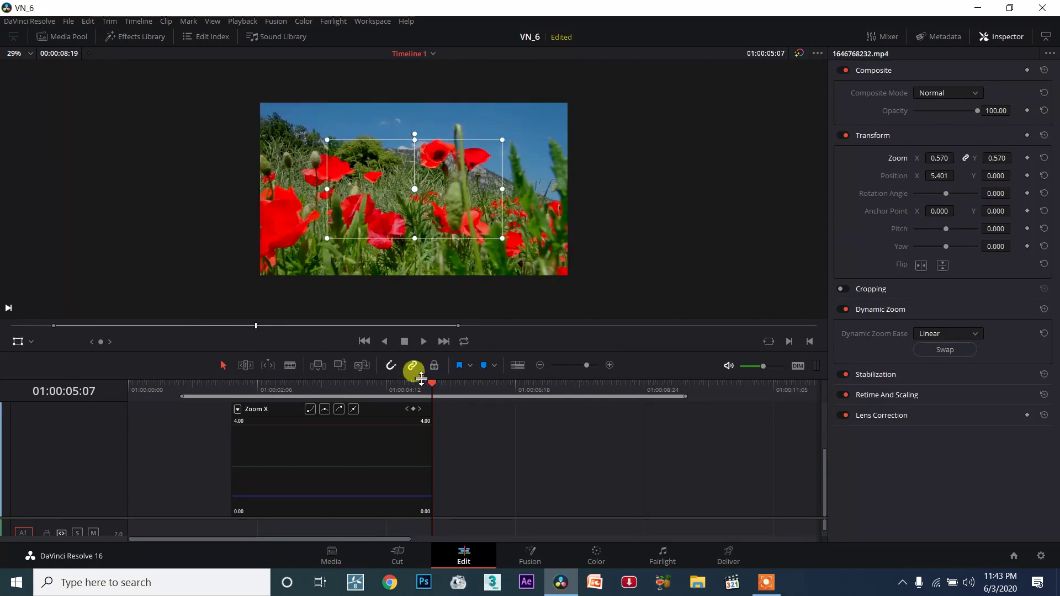
mouse_move(323, 387)
left_mouse_down()
mouse_move(281, 388)
mouse_move(380, 341)
mouse_move(259, 345)
mouse_move(338, 188)
left_mouse_up()
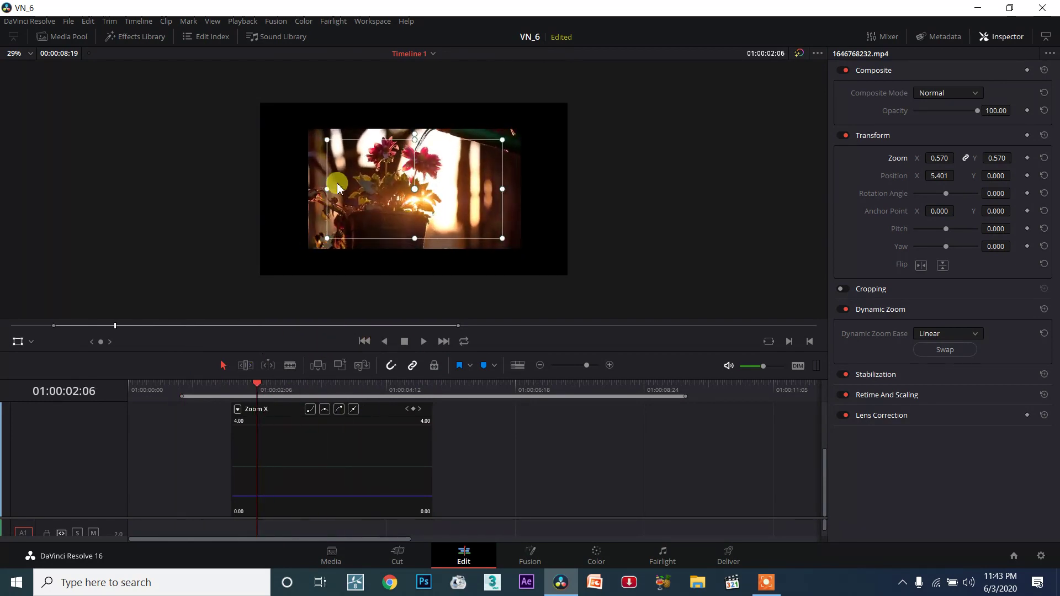
mouse_move(327, 243)
left_mouse_down()
mouse_move(240, 260)
mouse_move(287, 267)
left_mouse_up()
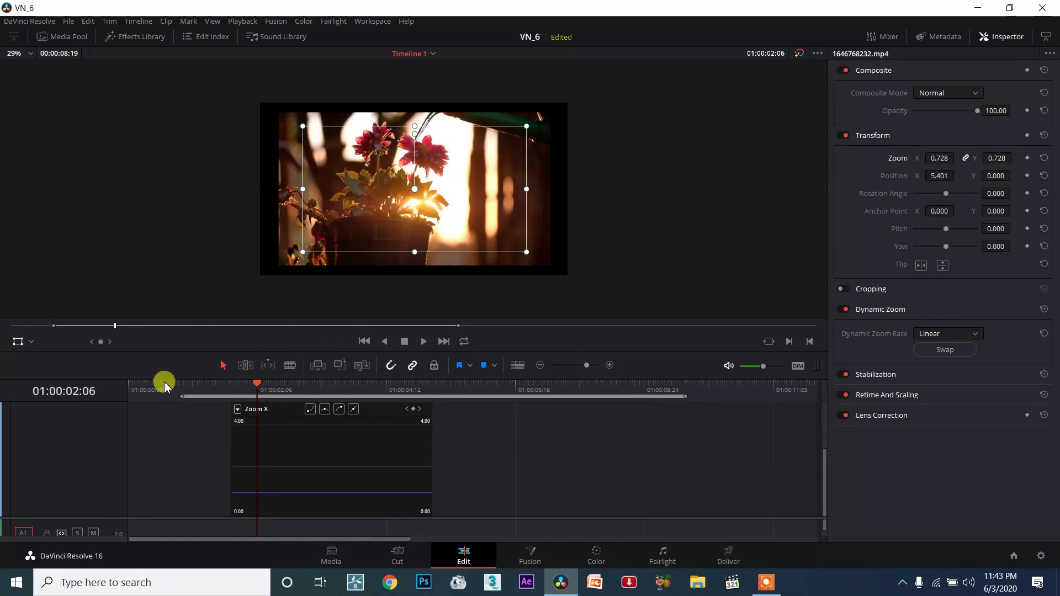
left_click(31, 343)
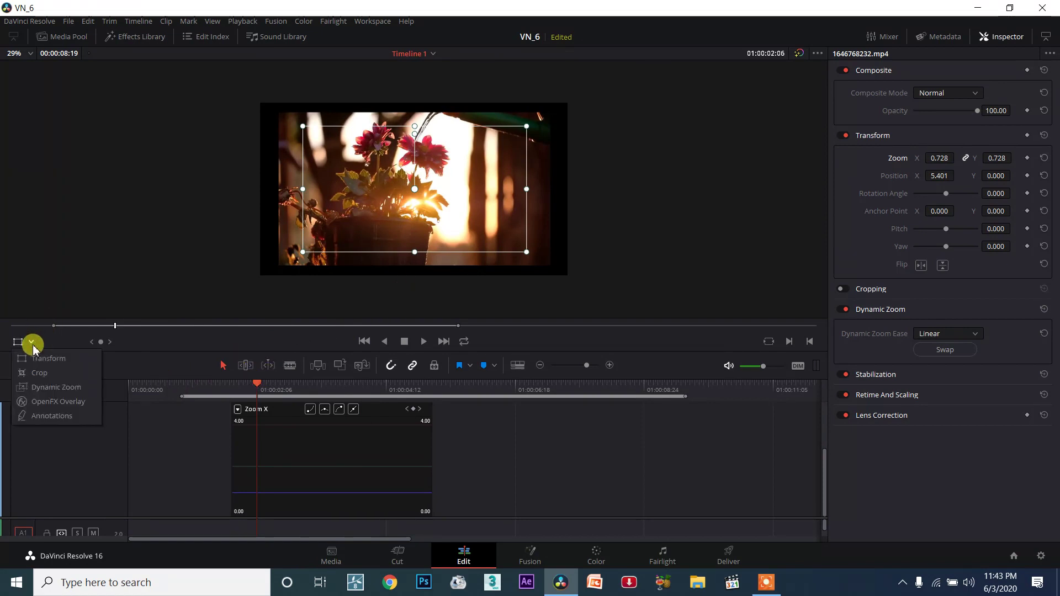
Step: Show the Dynamic Zoom frames and resize the start frame tighter around the flowers and pot
left_click(50, 388)
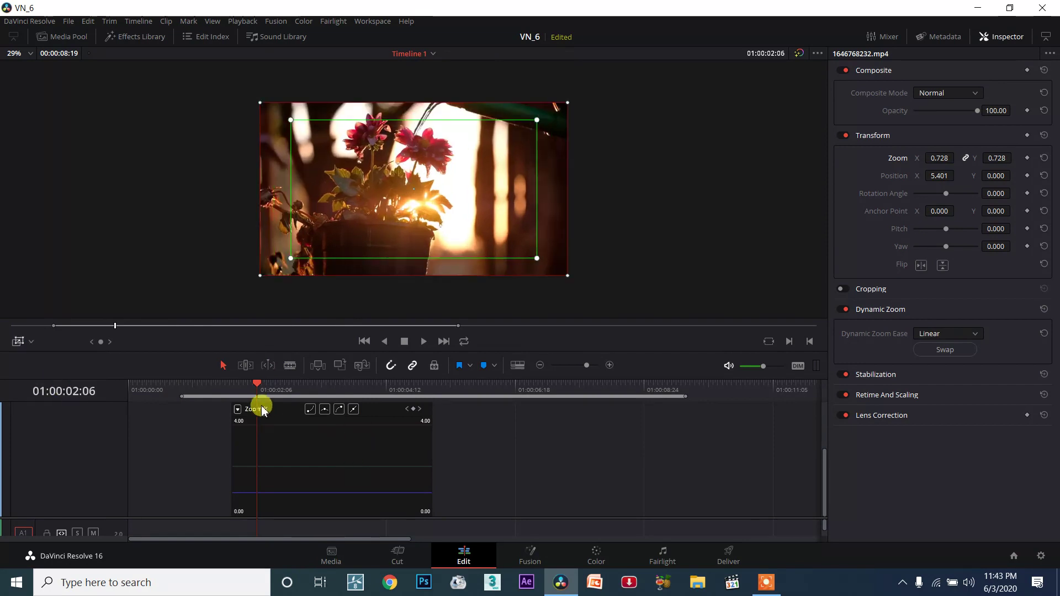
left_click_drag(261, 392, 284, 387)
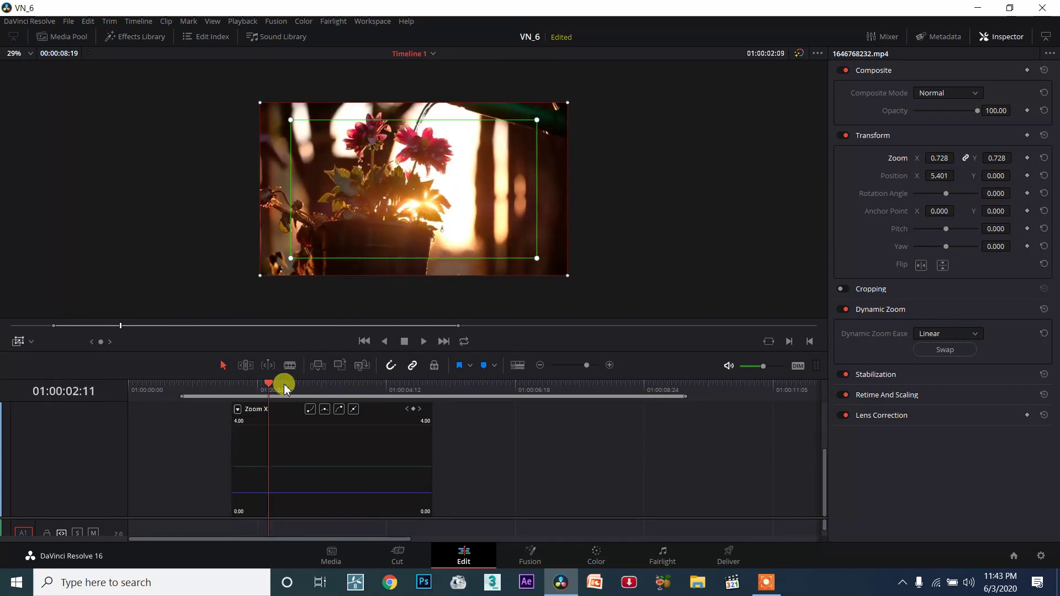
left_click_drag(291, 260, 352, 244)
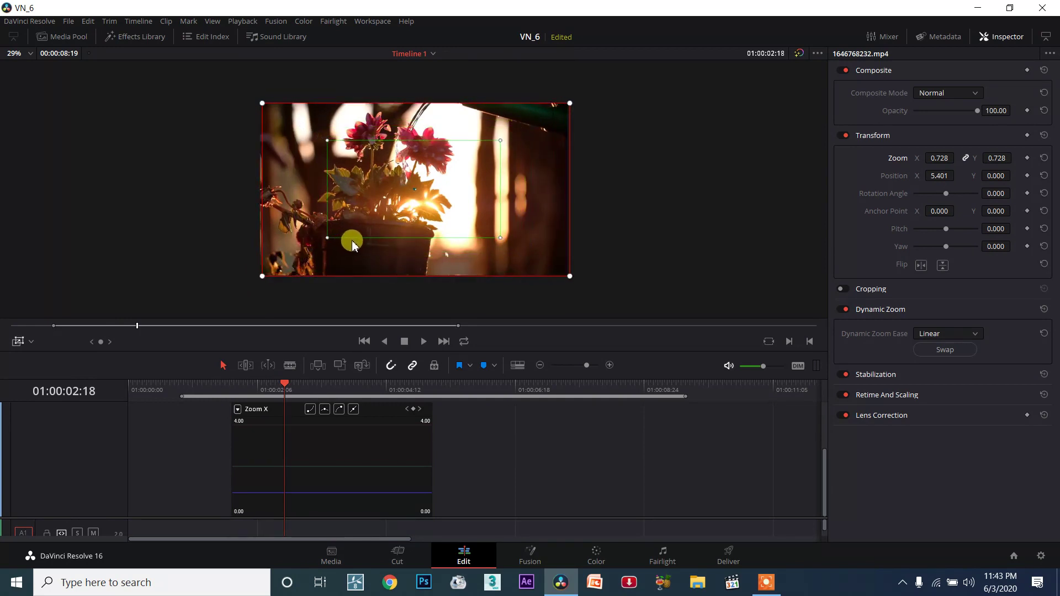
left_click_drag(356, 243, 329, 246)
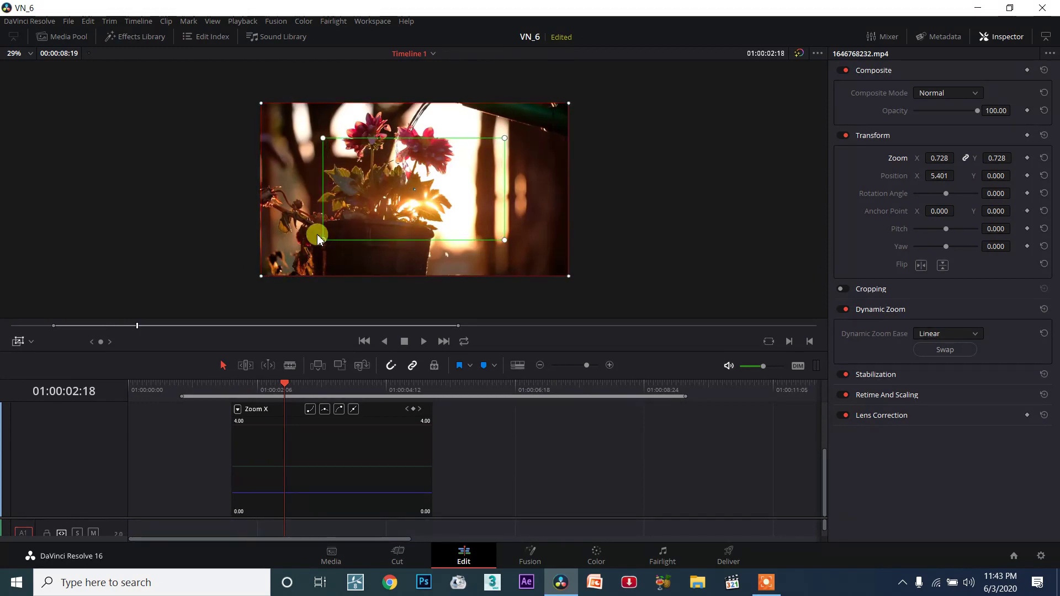
left_click(403, 211)
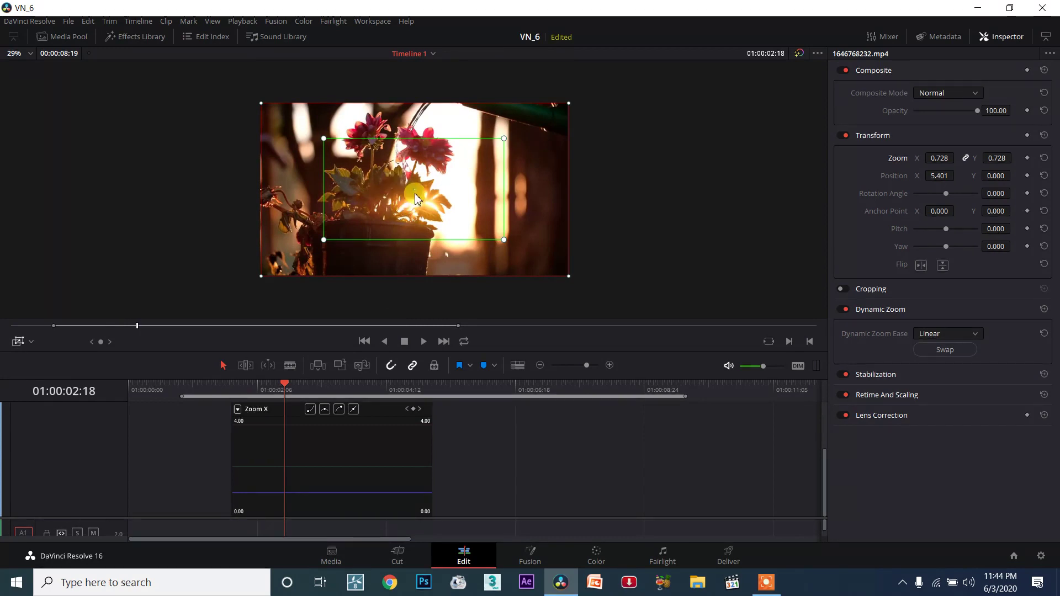
left_click_drag(278, 384, 230, 385)
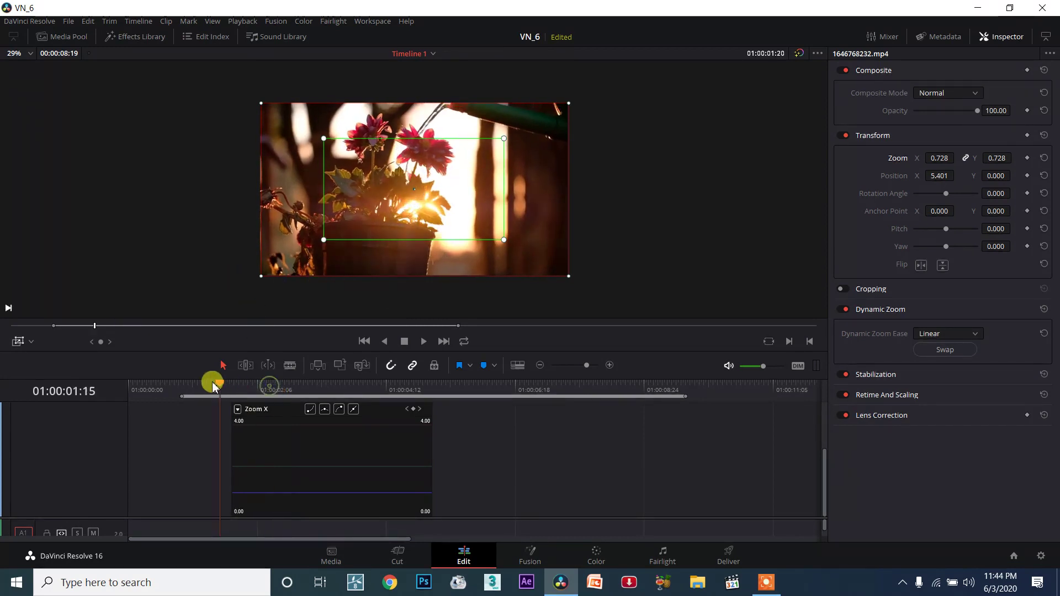
Step: Hide the Dynamic Zoom frames and play the clip to preview the zoom
left_click(29, 341)
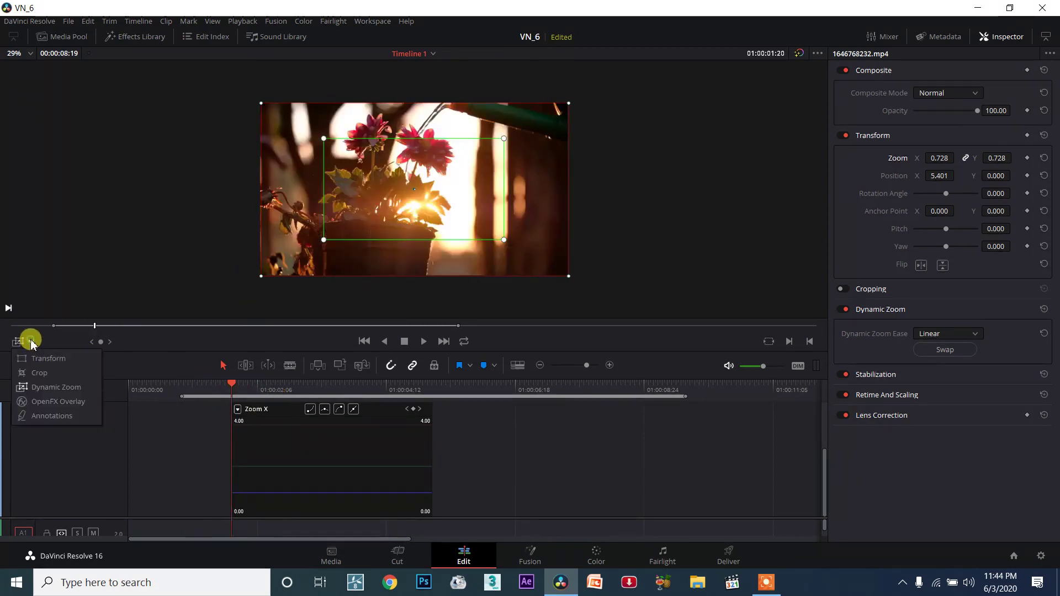
left_click(43, 388)
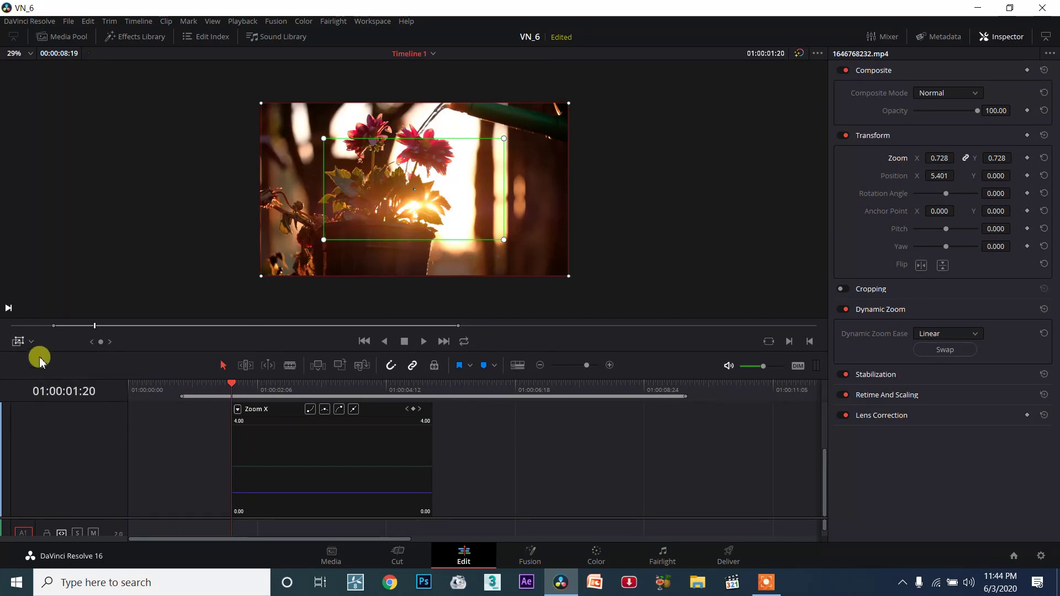
left_click(18, 342)
left_click(422, 342)
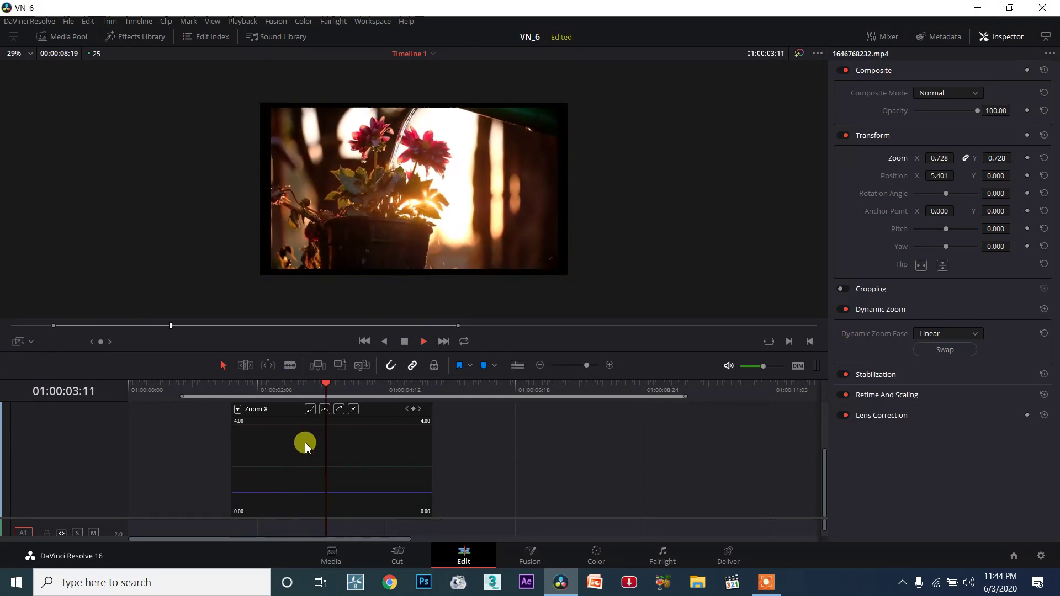
Step: At 01:00:01:20, show the zoom frames and shrink the start frame to a box around the sun
left_click(231, 387)
left_click(22, 347)
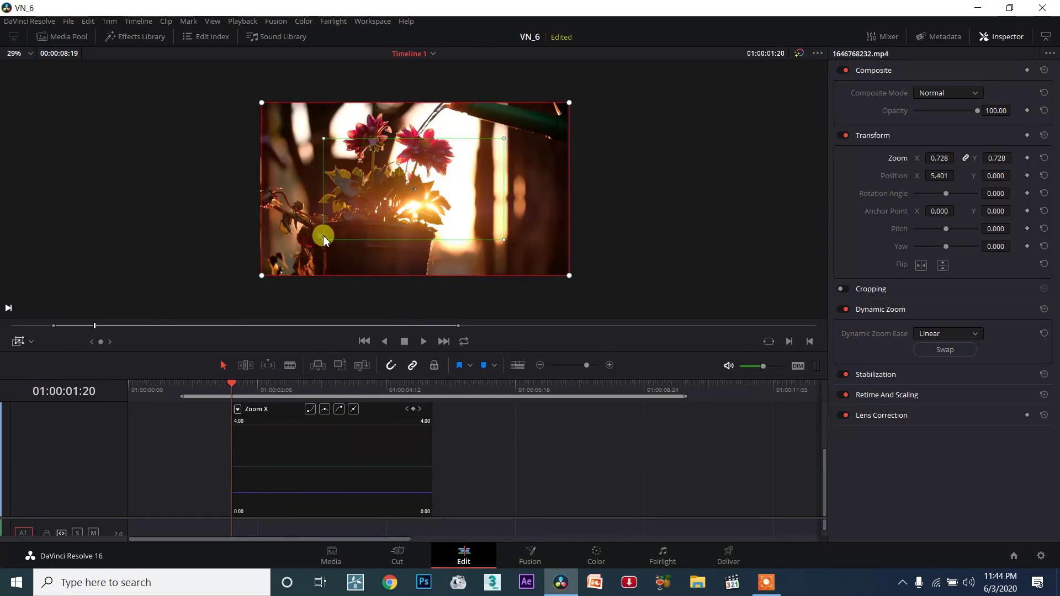
left_click_drag(321, 239, 386, 204)
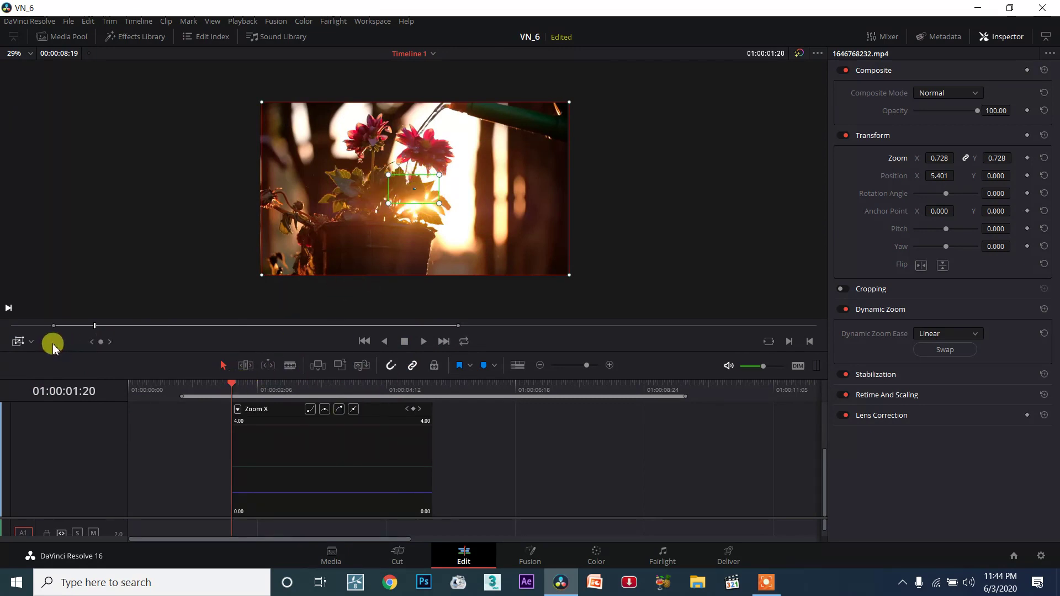
Step: Hide the zoom frames and play the clip briefly to preview the framing
left_click(18, 340)
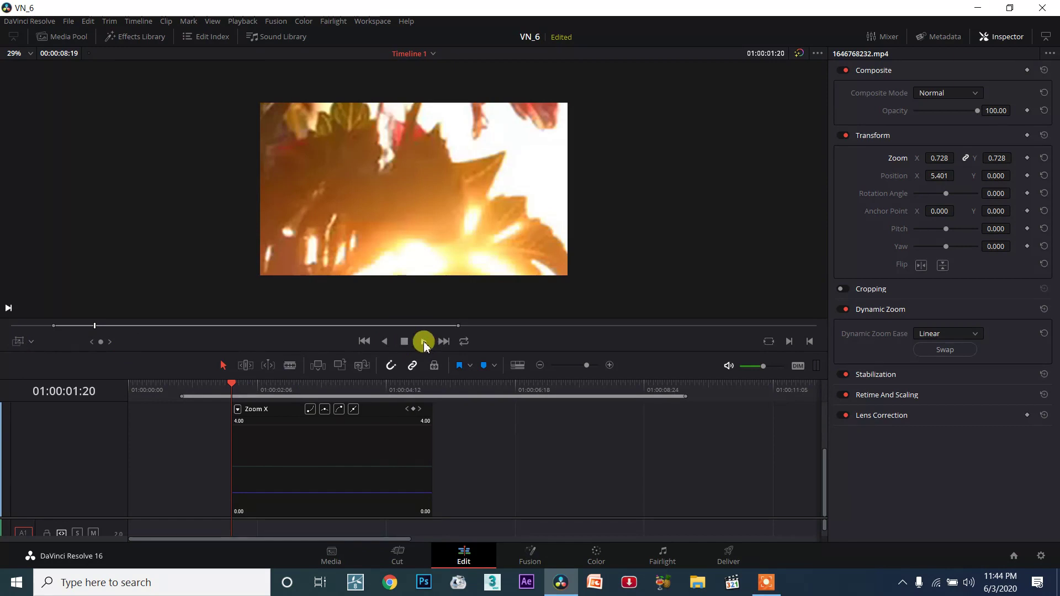
left_click(423, 341)
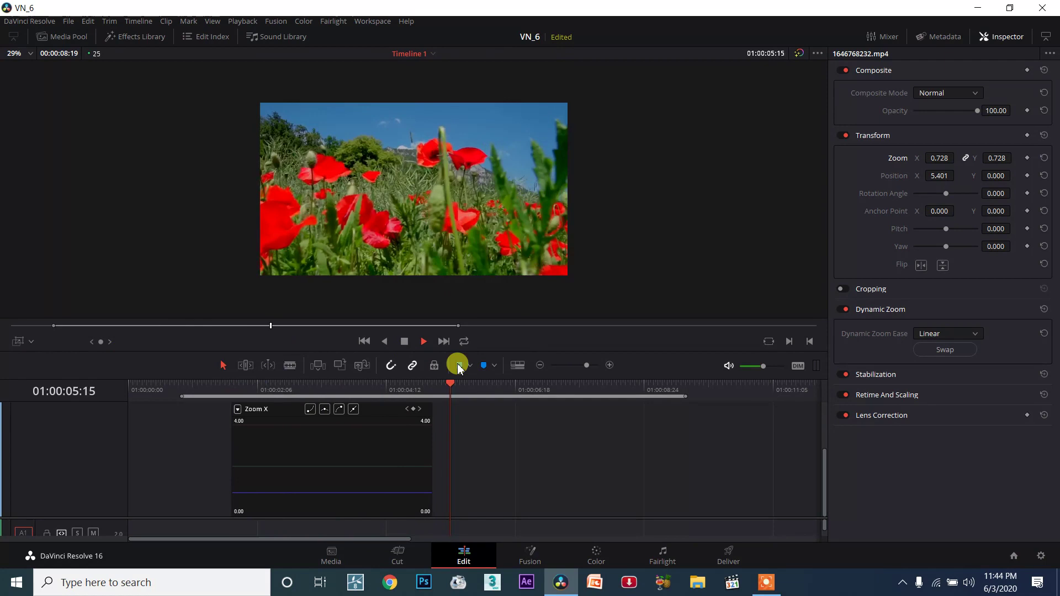
left_click(404, 342)
Step: Park on the flower clip at 01:00:05:01 and enlarge the end frame beyond the picture edges
left_click_drag(411, 389, 435, 390)
left_click(417, 391)
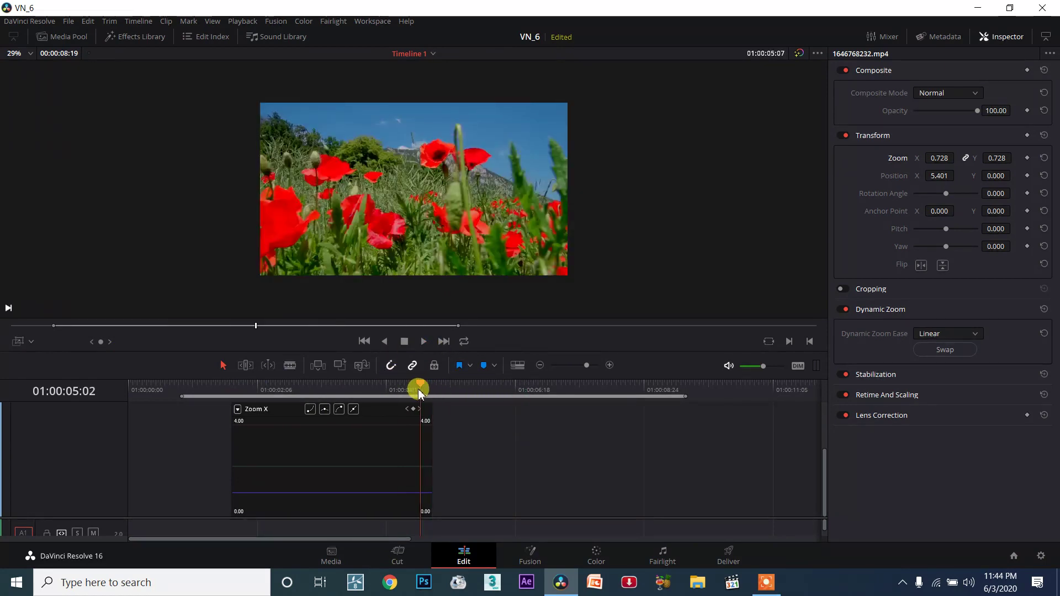
left_click(21, 340)
mouse_move(263, 274)
left_mouse_down()
mouse_move(234, 288)
mouse_move(275, 282)
left_mouse_up()
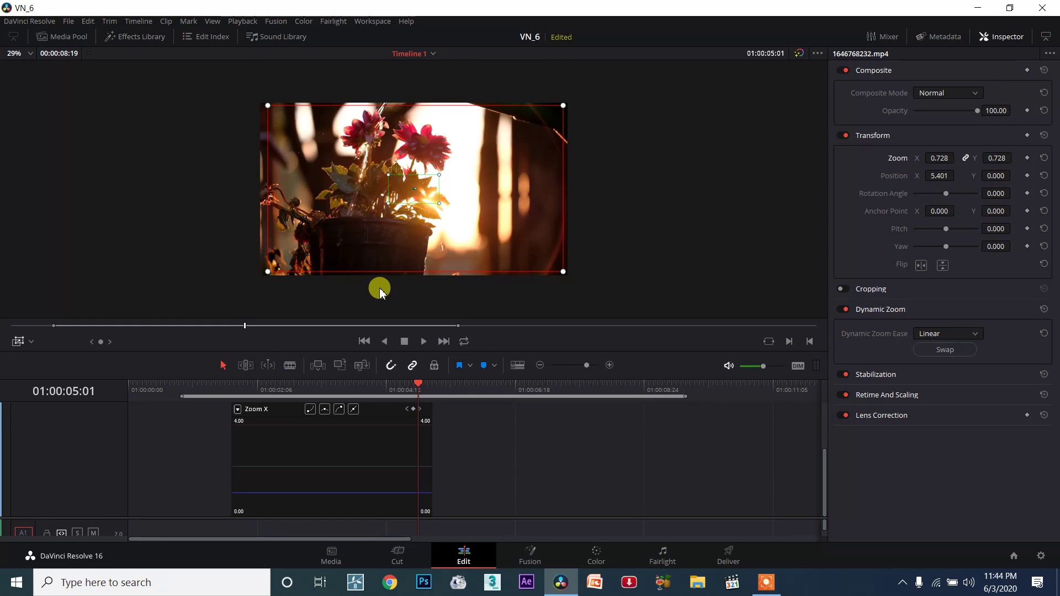
Step: Play the timeline from the start twice to preview the flower clip zooming out
key("Home")
key("space")
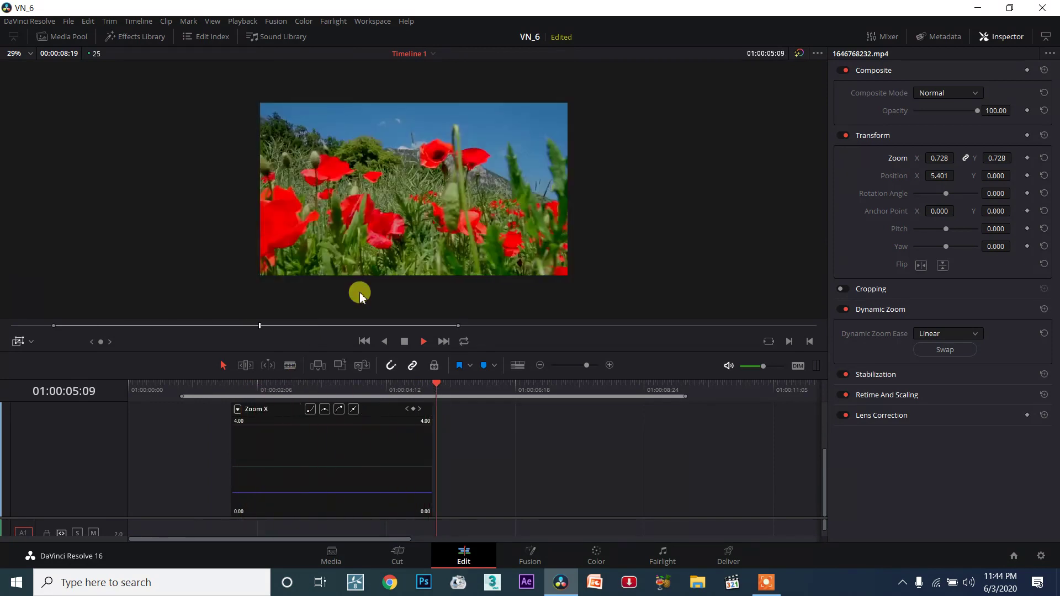
left_click(331, 385)
key("space")
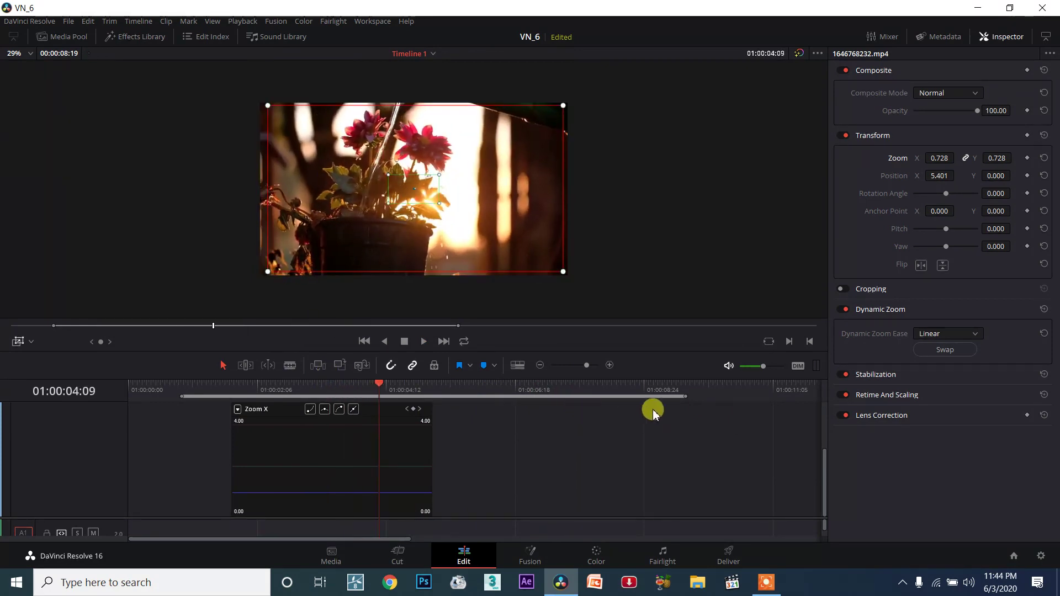
left_click_drag(685, 395, 440, 394)
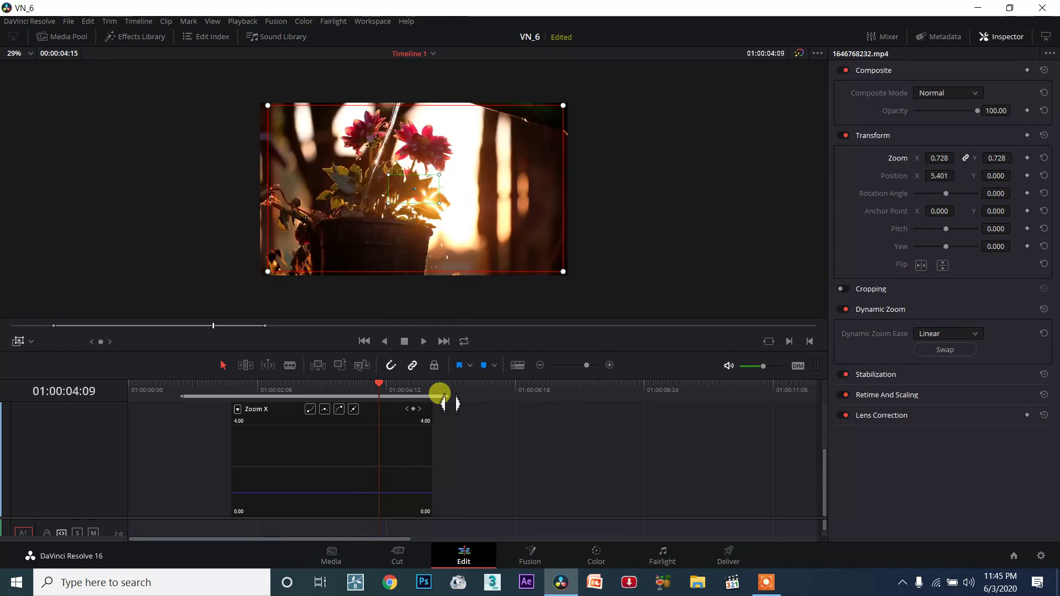
key("Home")
key("space")
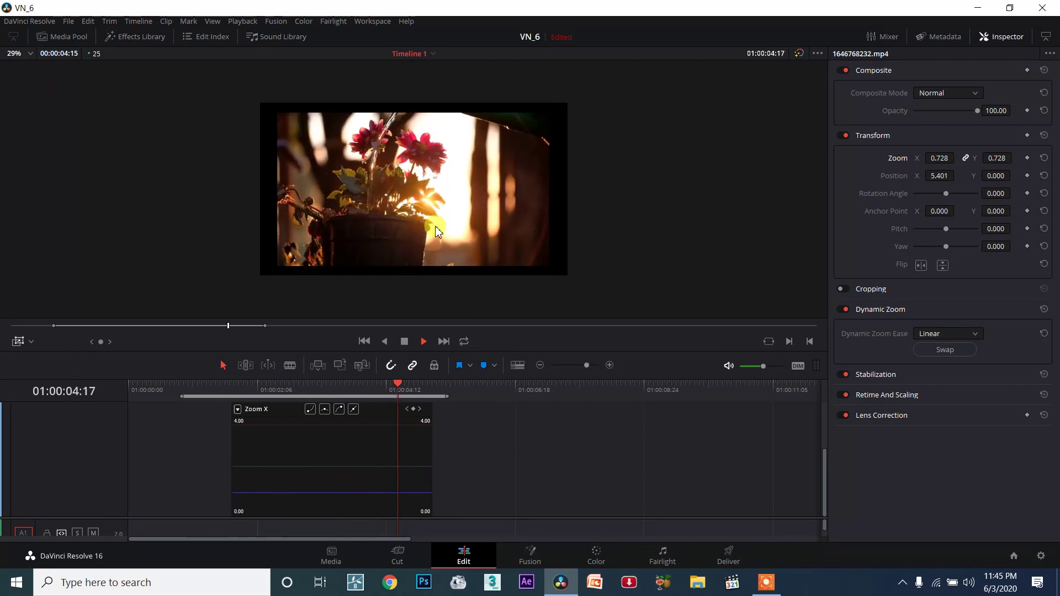
key("space")
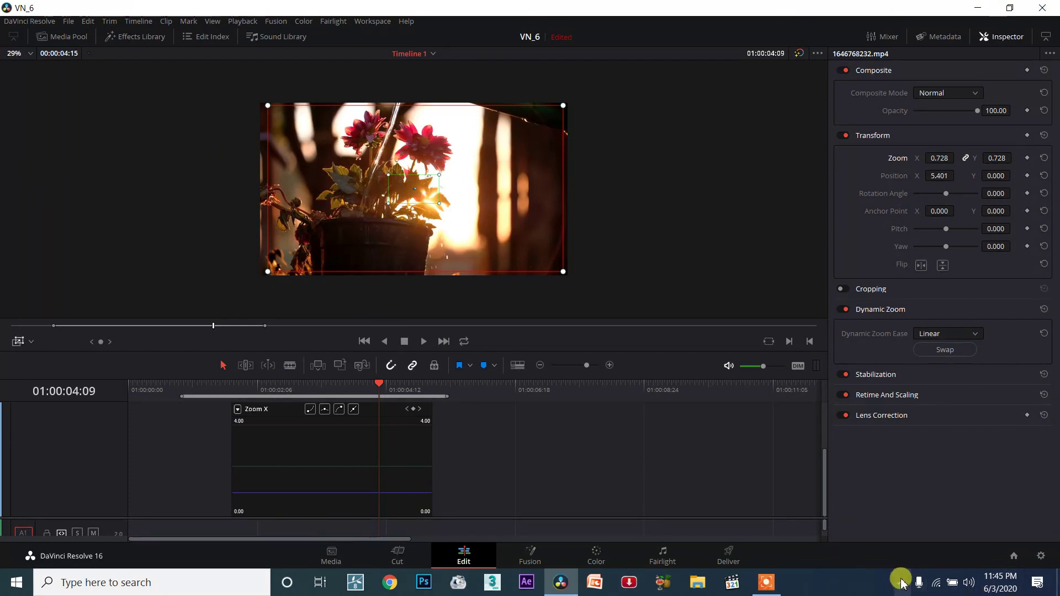
left_click(773, 586)
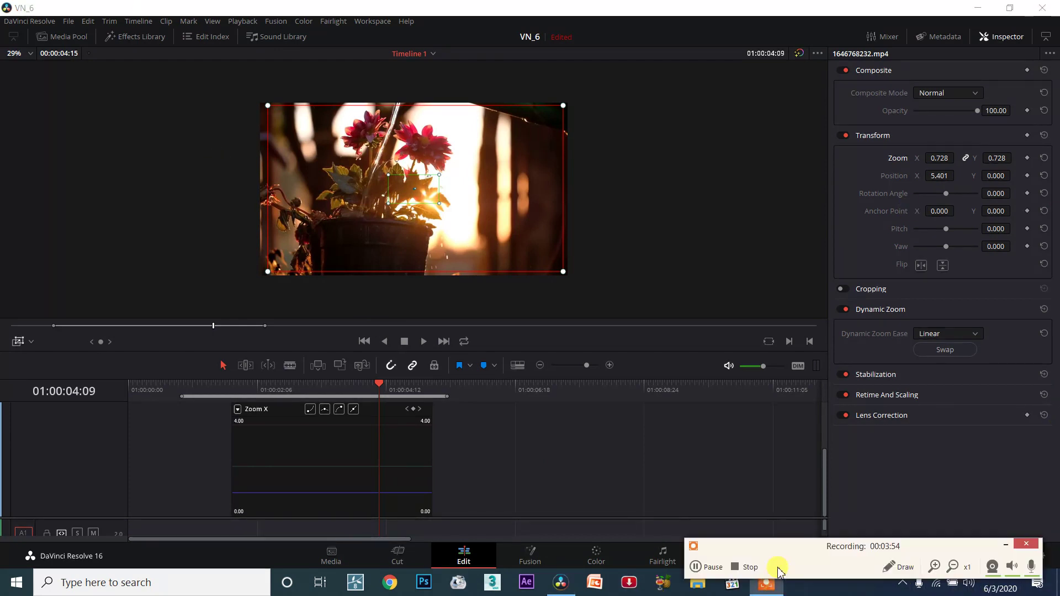